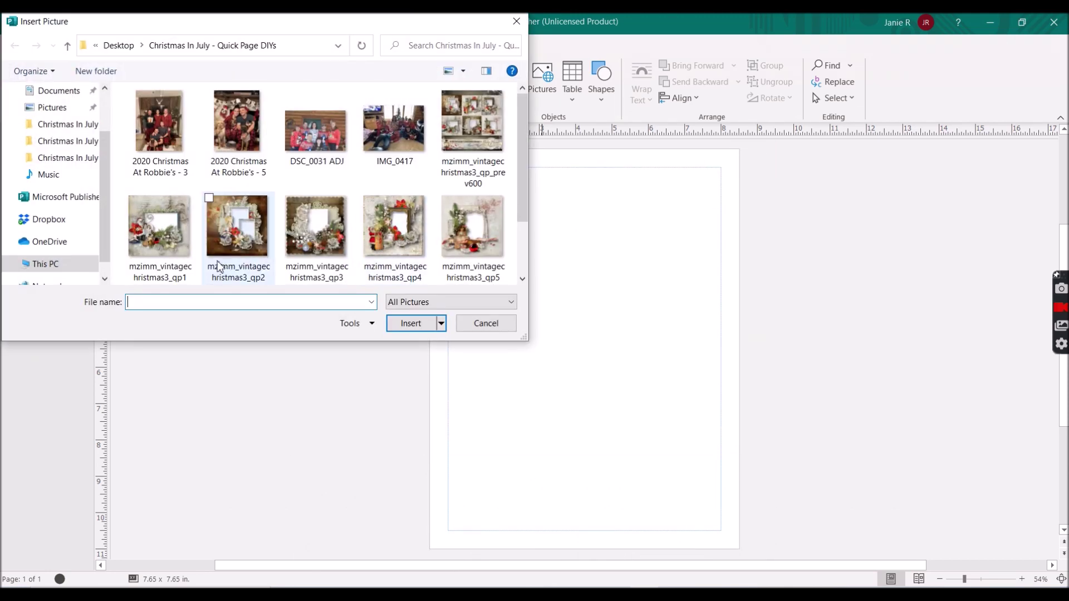
Step: Insert the frame picture mzimm_vintagechristmas3_qp1 from the Christmas In July - Quick Page DIYs folder
click(164, 217)
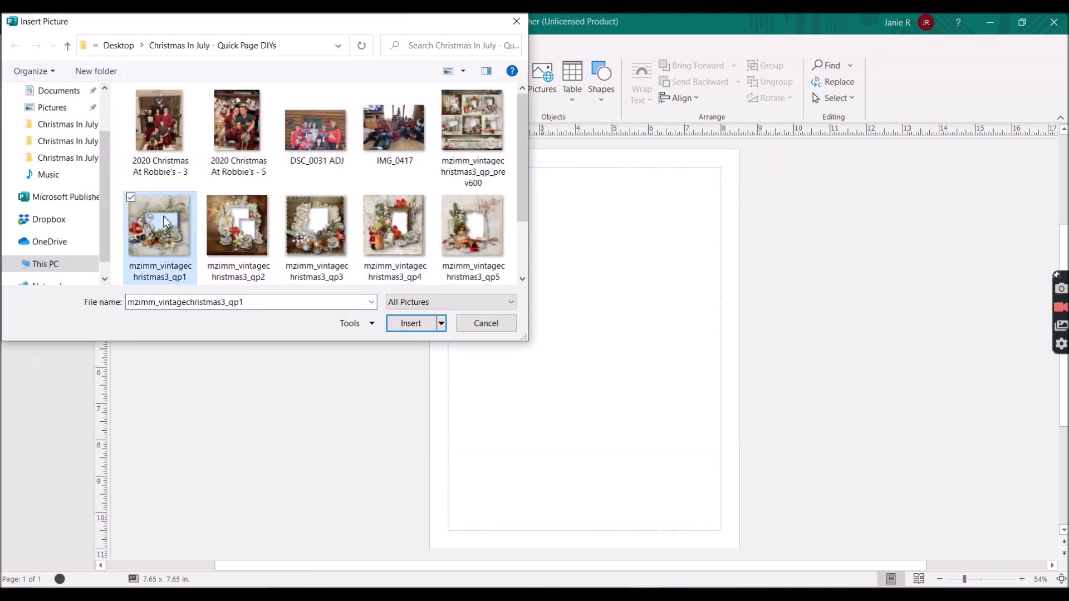
click(413, 324)
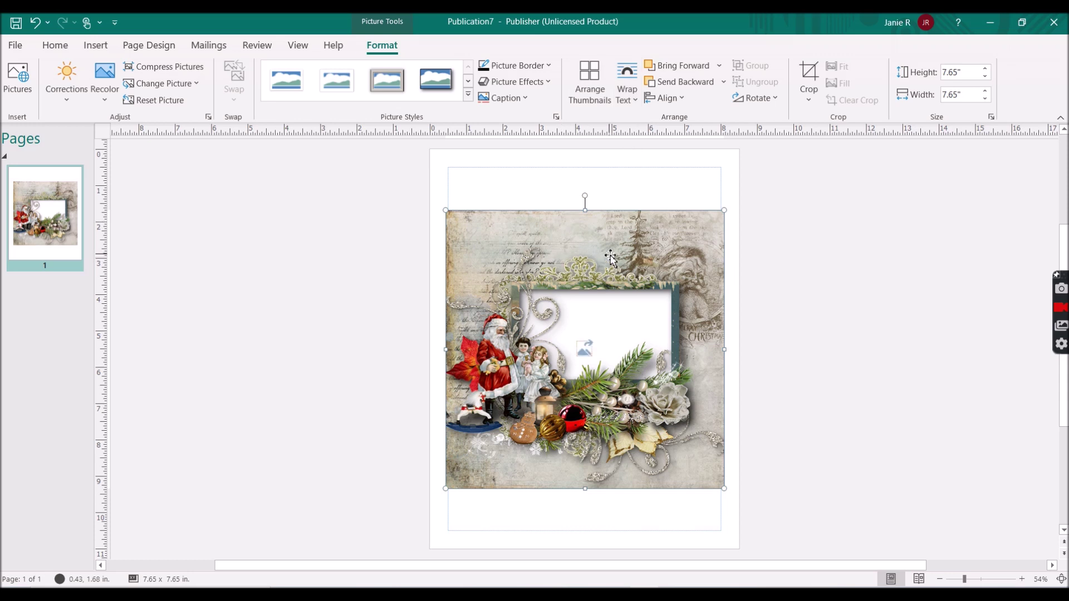
Step: Set the frame picture's height to 4 inches and move it up to the page's top margin
click(969, 76)
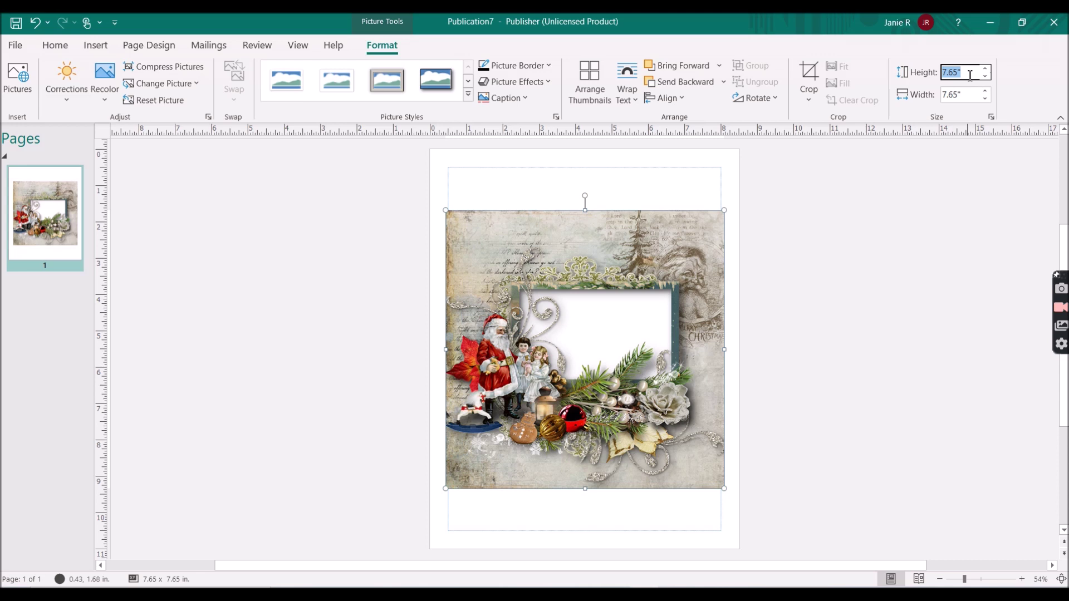
text(4)
key(Return)
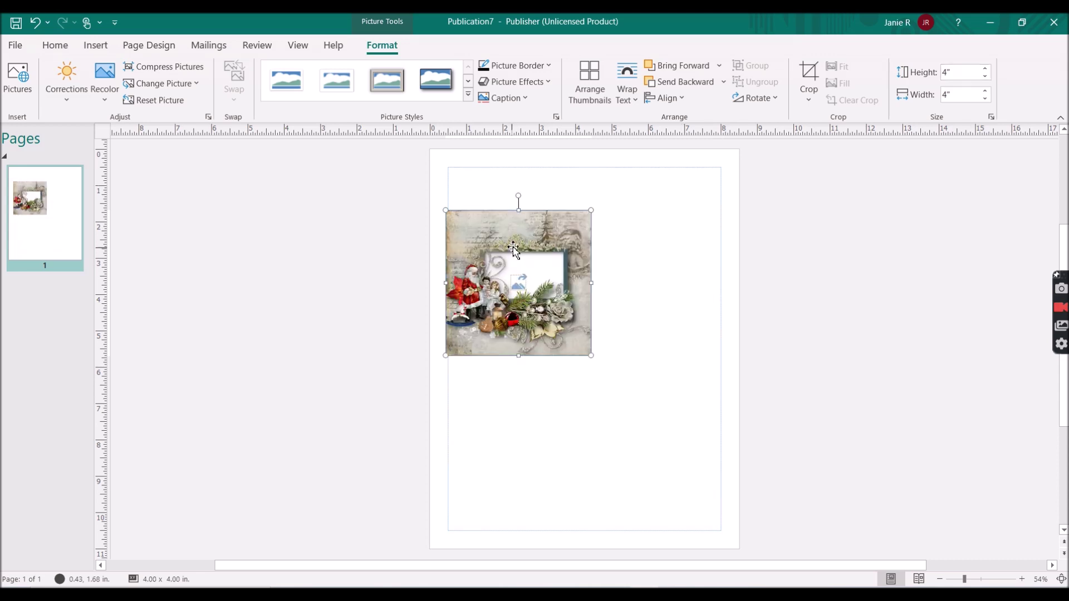
drag(510, 228, 508, 184)
click(646, 229)
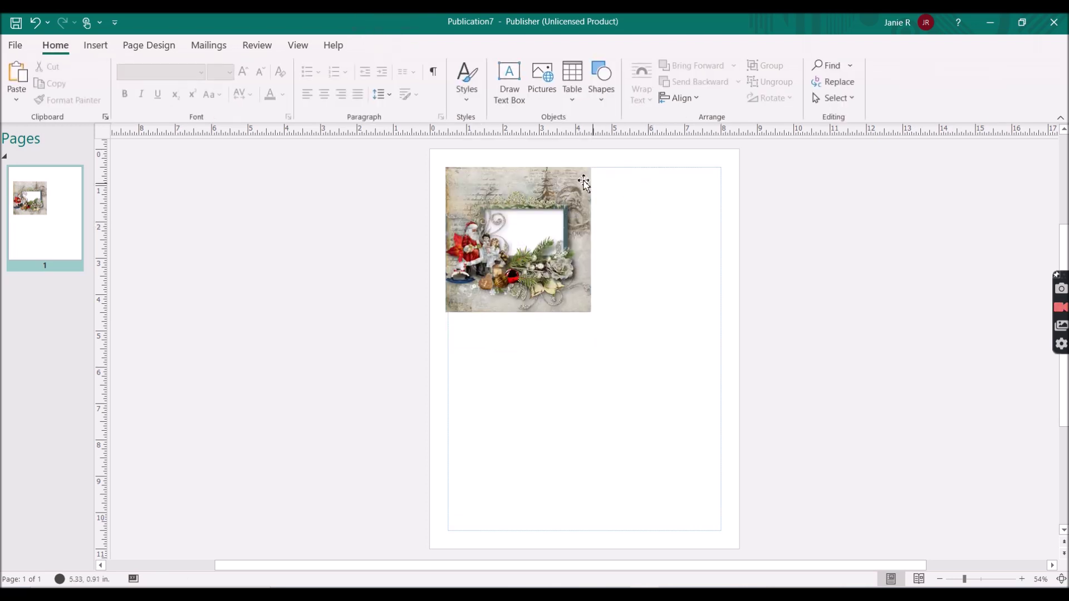
Step: Insert the photo IMG_0417 from file and set its height to 2 inches
click(540, 87)
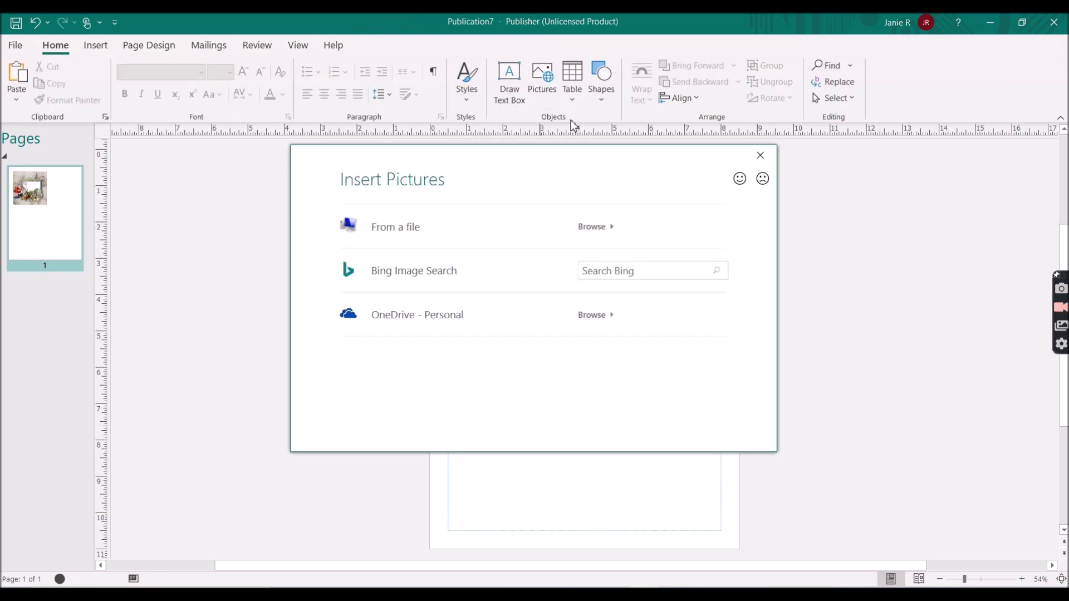
click(358, 226)
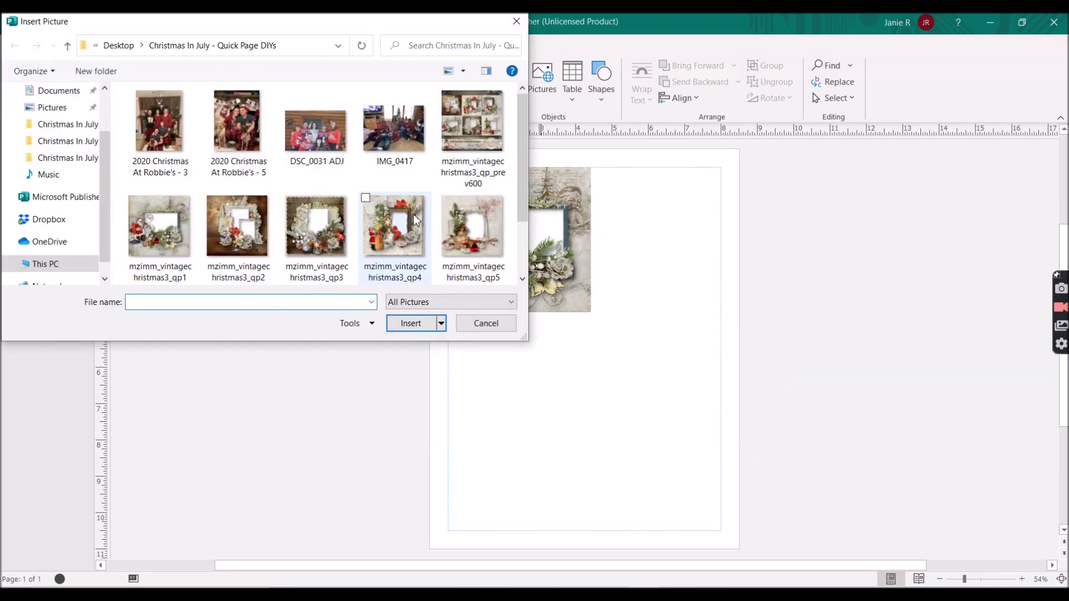
click(396, 125)
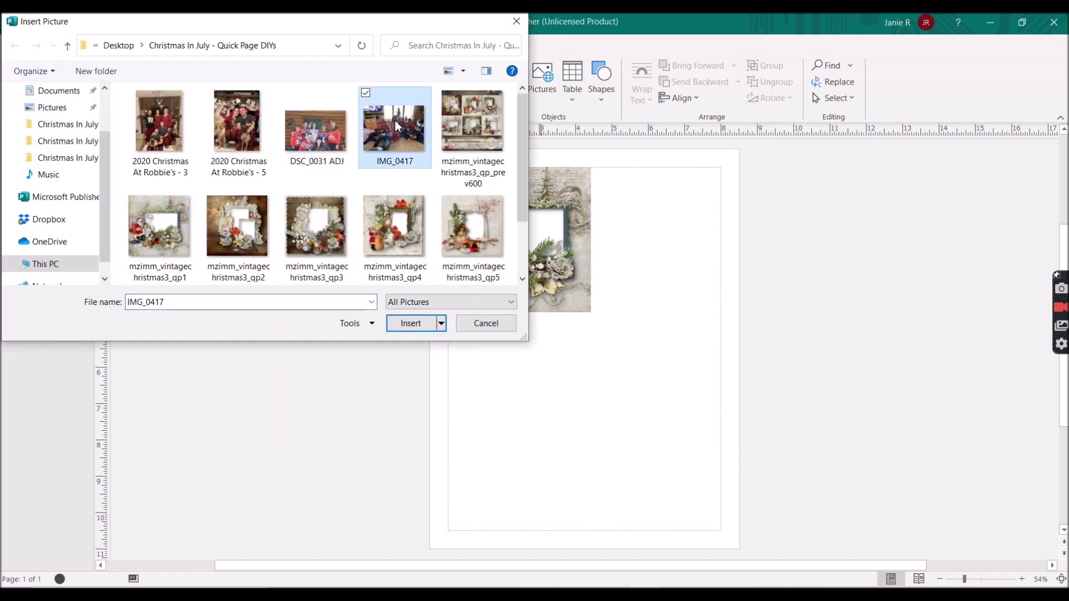
click(411, 322)
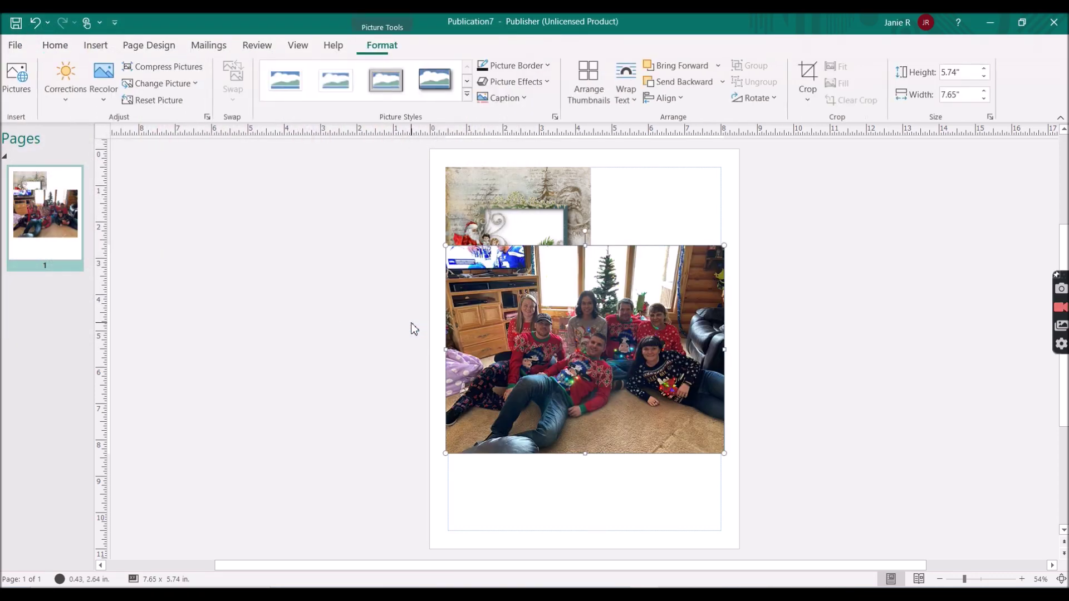
click(969, 77)
text(2)
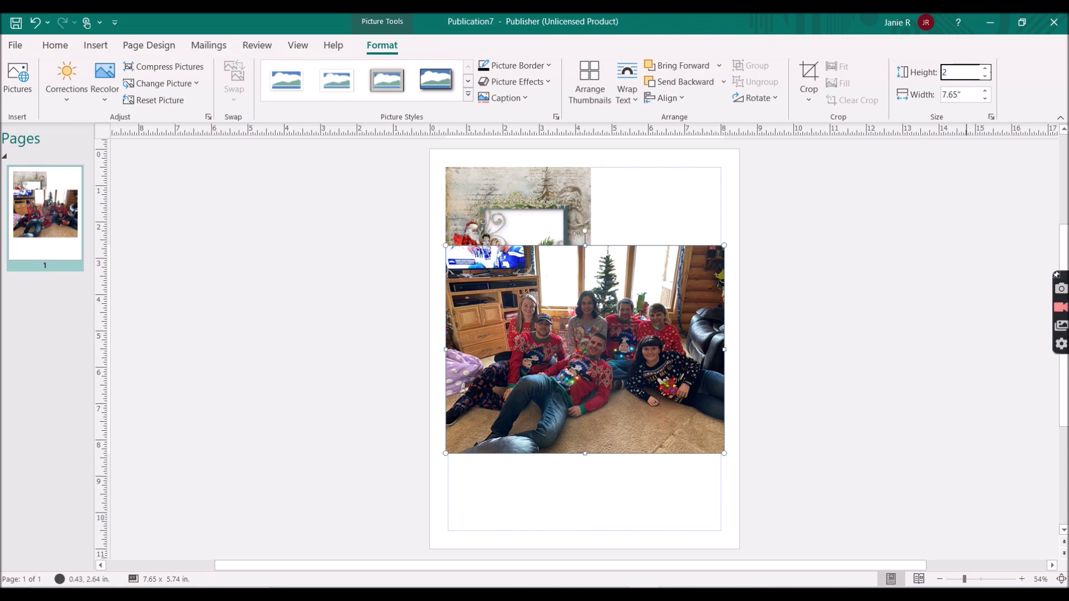
key(Return)
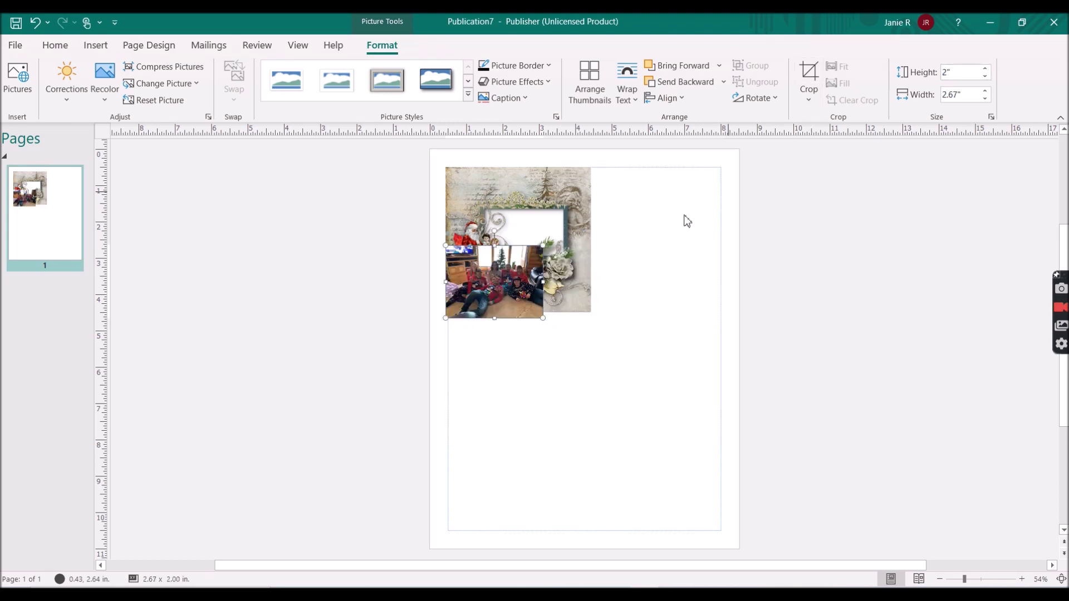
Step: Position the family photo over the frame's opening and send it backward behind the frame picture
drag(513, 273, 546, 224)
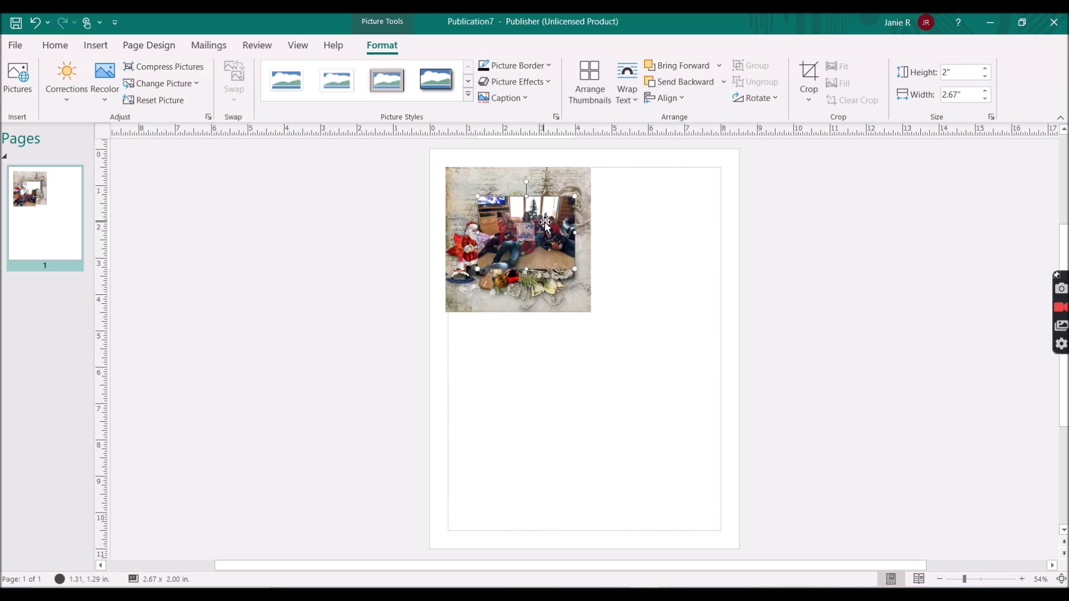
click(674, 82)
Step: Send the frame picture behind the photo, shift the photo slightly up and right, and send the photo back behind the frame
drag(964, 579, 972, 578)
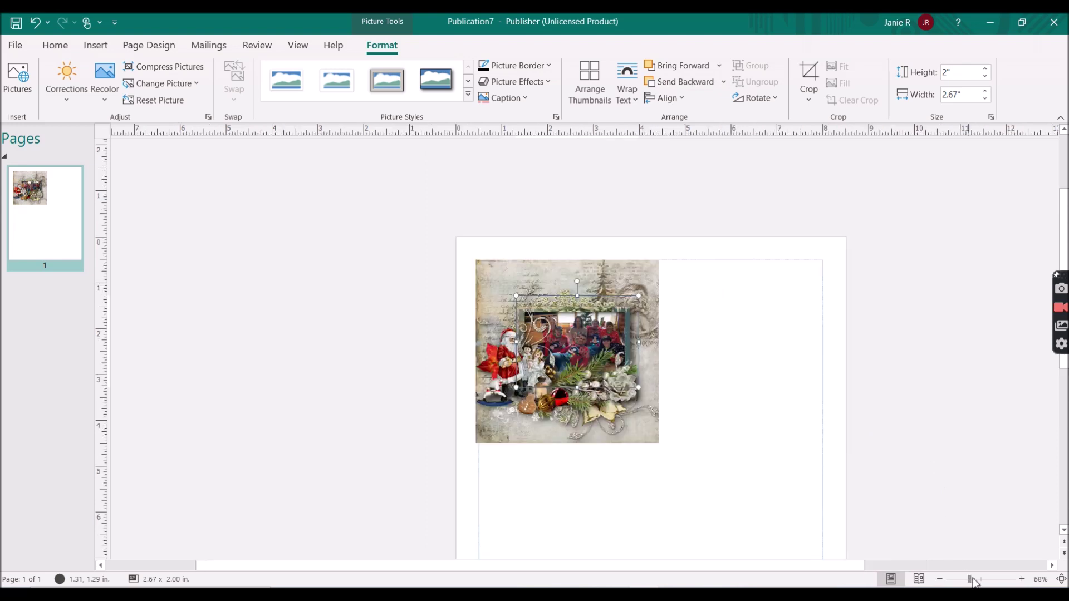
click(987, 579)
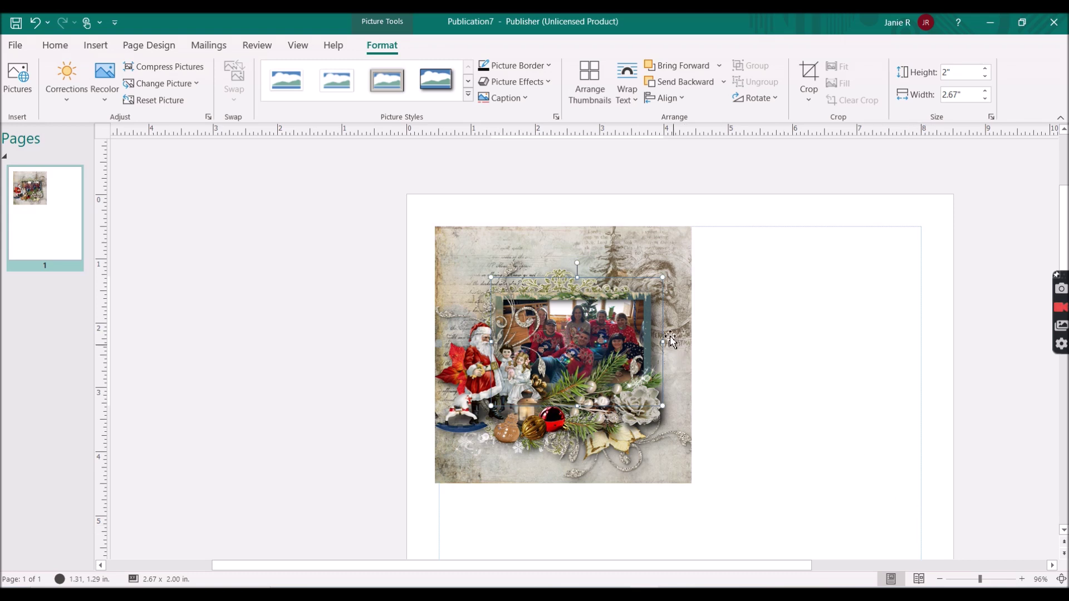
click(559, 354)
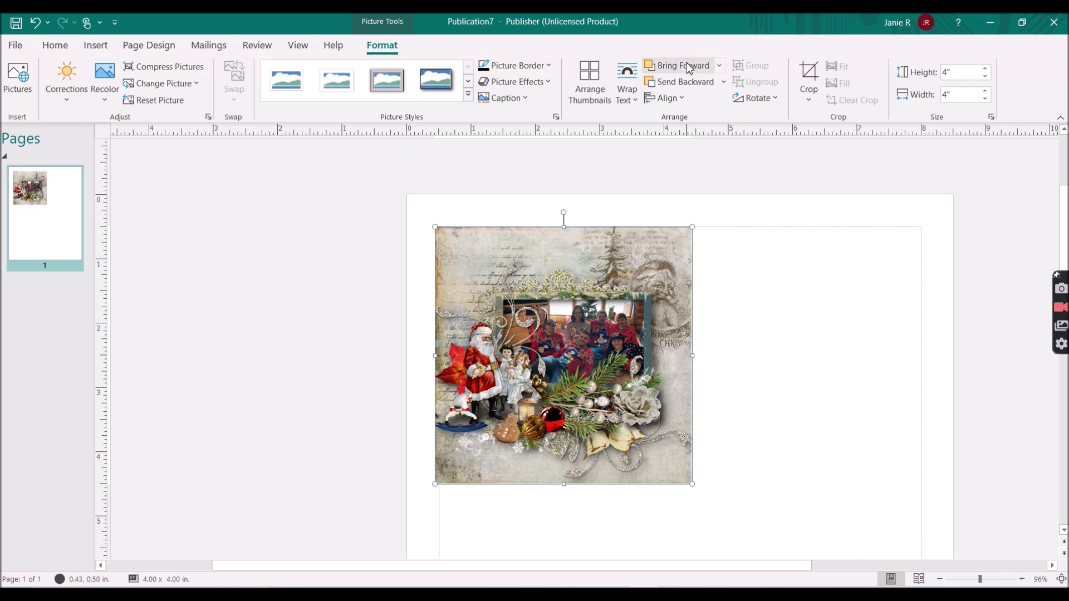
click(686, 83)
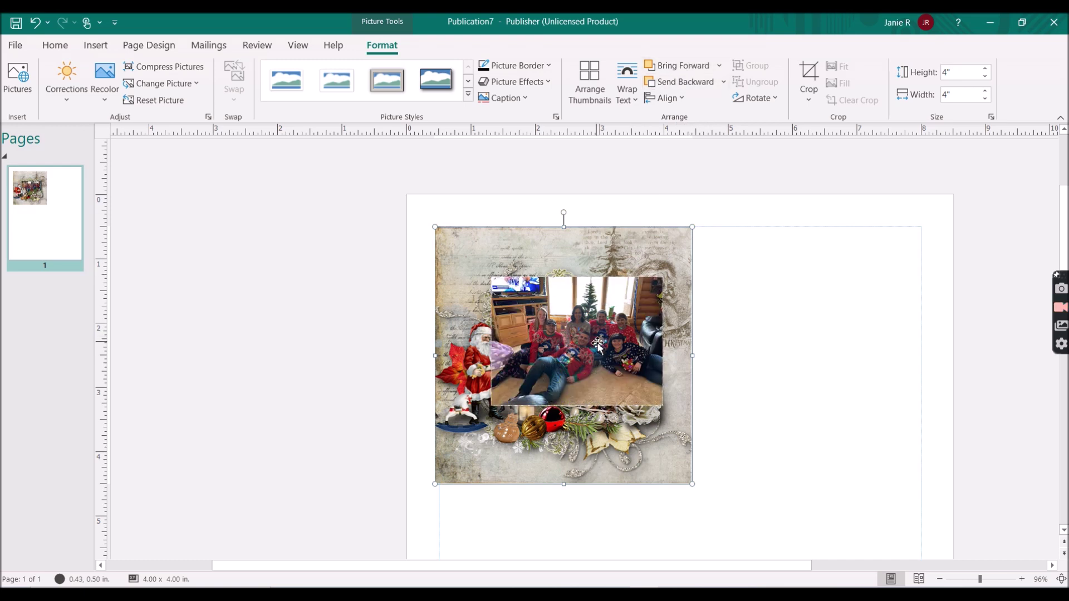
drag(585, 346, 591, 342)
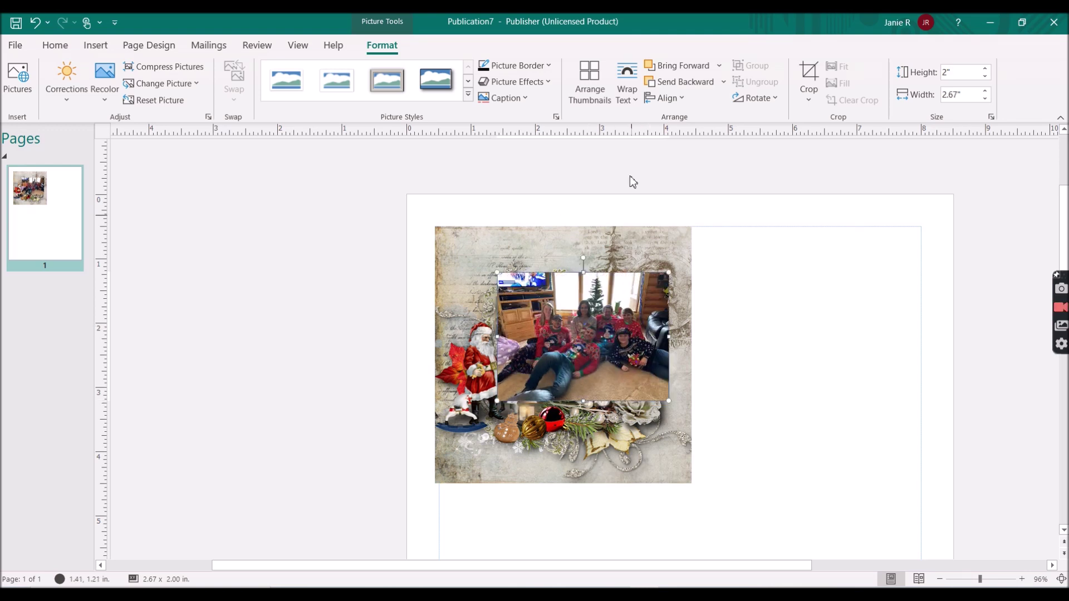
click(694, 83)
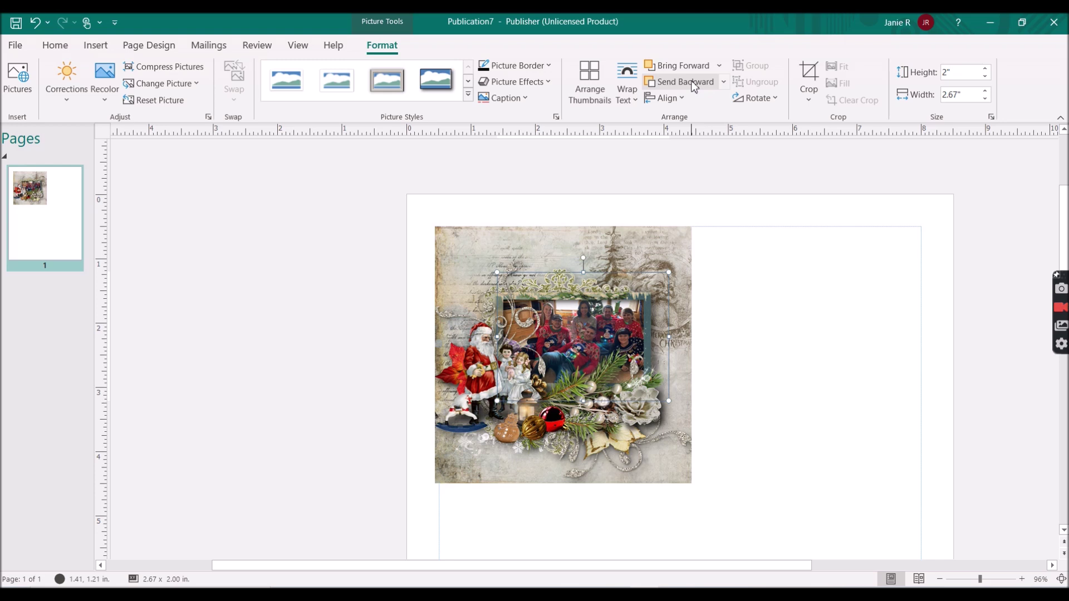
click(718, 301)
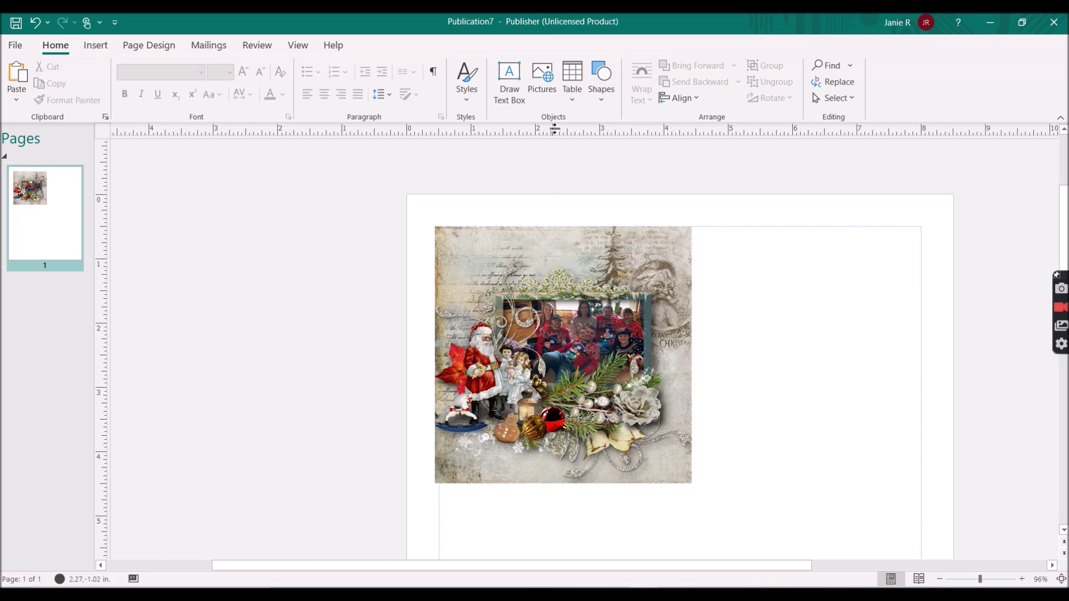
Step: Draw a text box about 1.38 x 0.38 inches above the photo opening, formatted as centered Lucida Calligraphy, size 14, bold
click(510, 84)
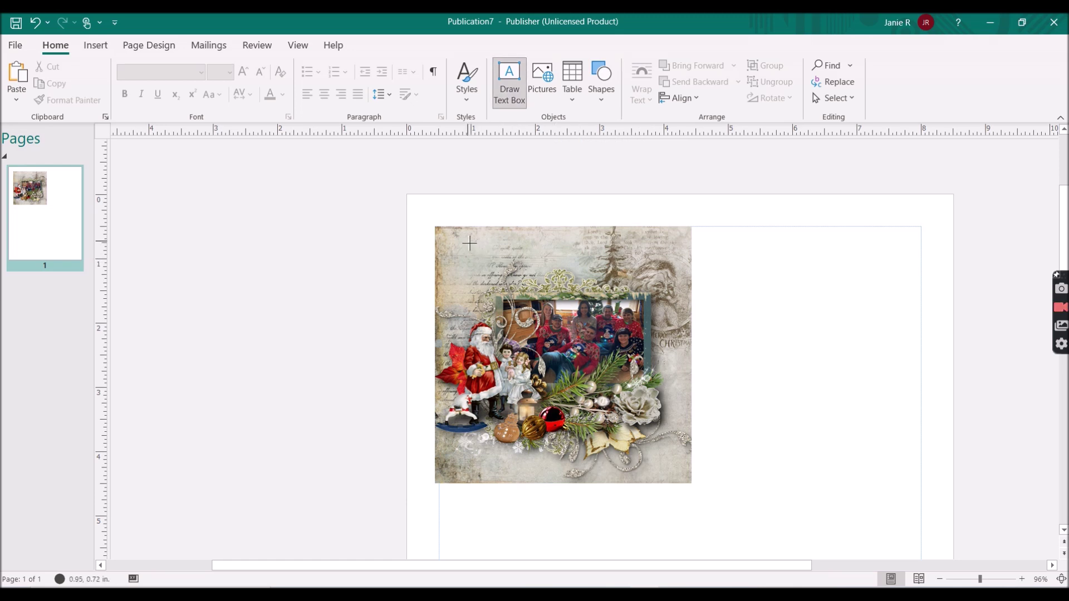
mouse_move(463, 236)
mouse_down()
mouse_move(473, 260)
mouse_move(560, 270)
mouse_up()
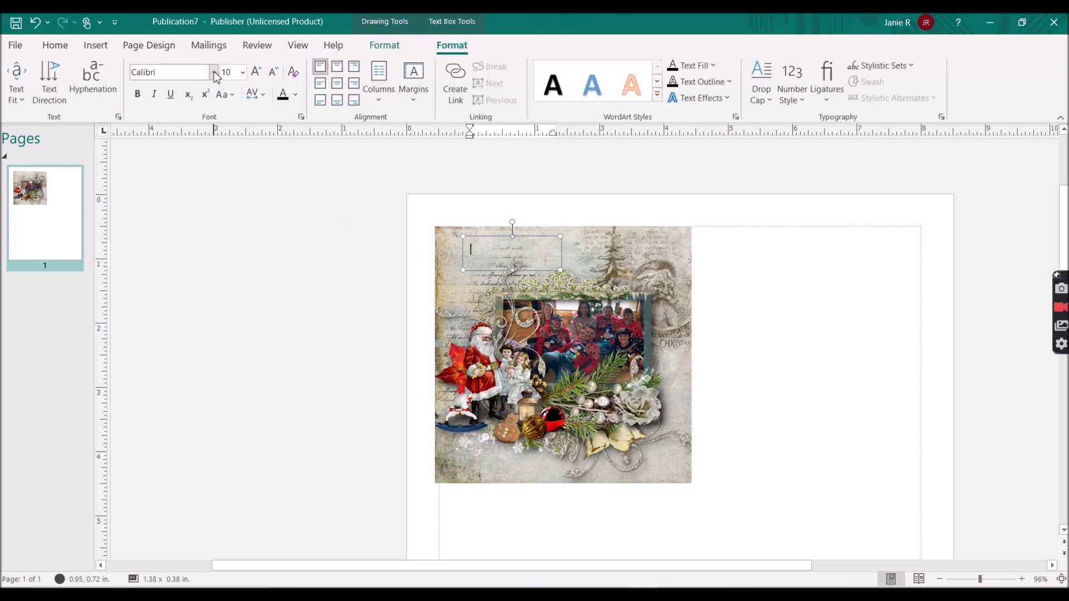
click(214, 72)
scroll(212, 240, down, 15)
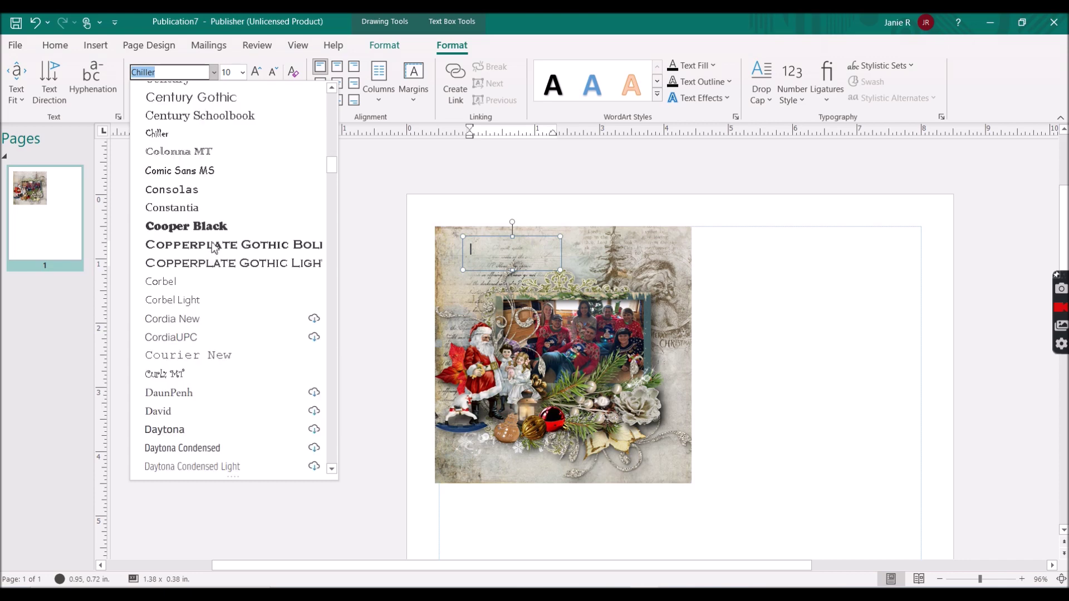
scroll(212, 240, down, 15)
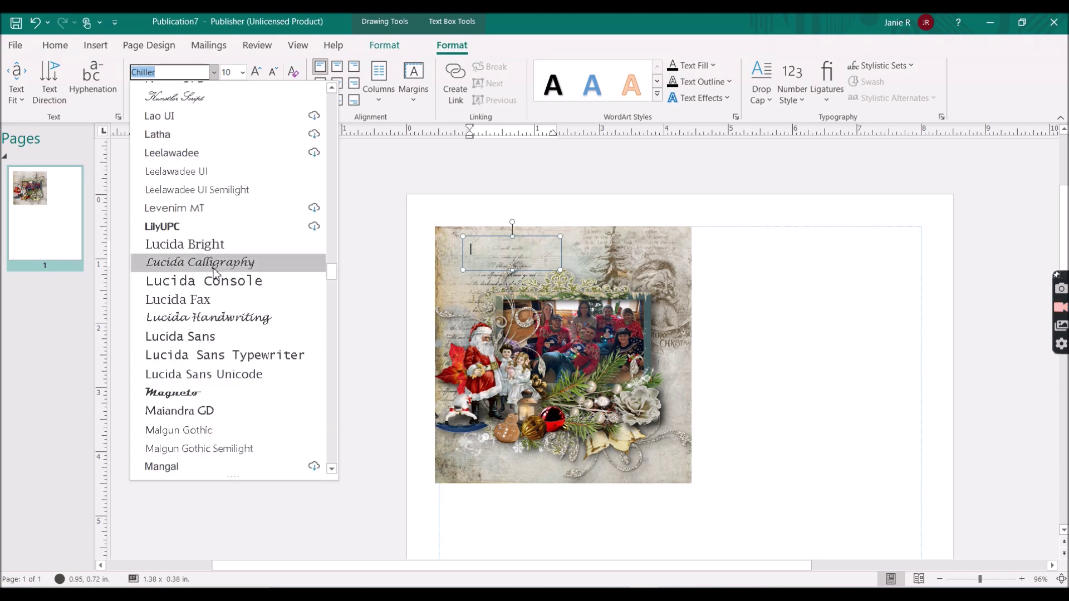
click(217, 262)
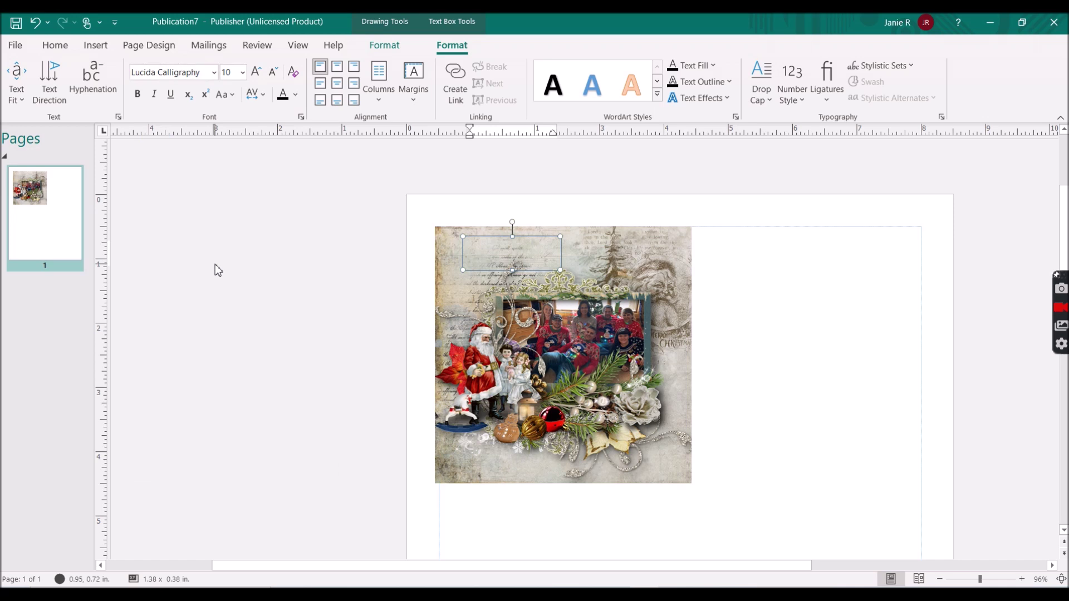
click(241, 72)
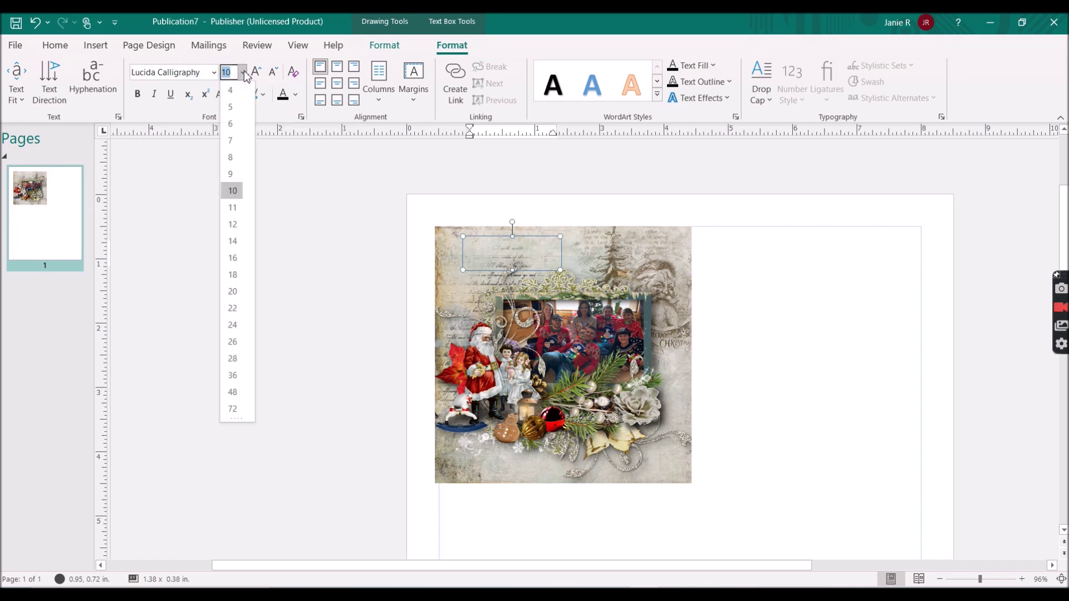
click(233, 241)
click(138, 95)
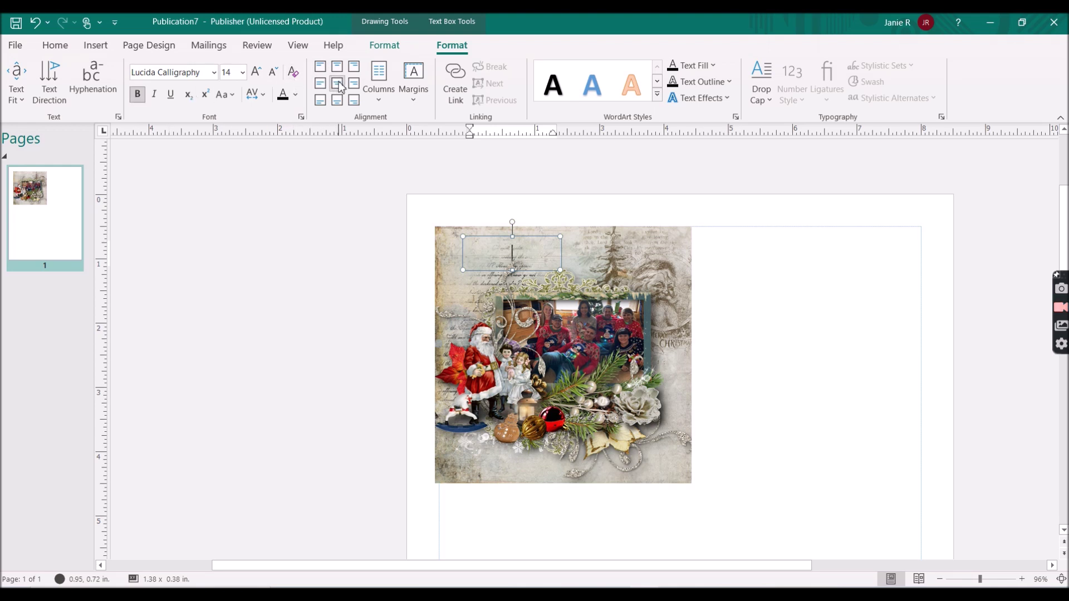
Step: Enter the title "Christmas" in the text box and shift the box slightly left on the frame picture
text(Christmas)
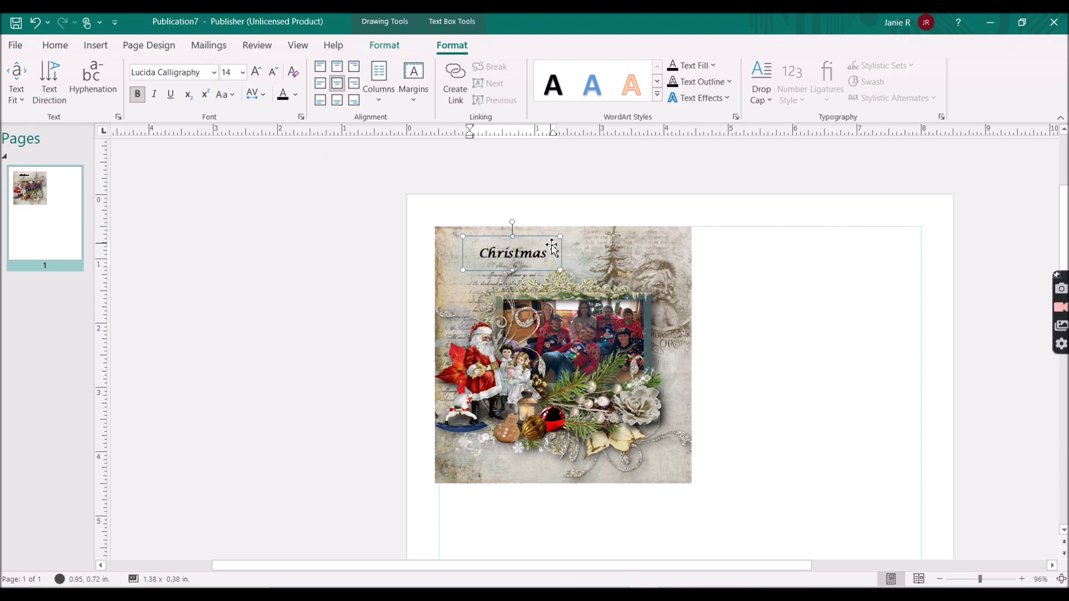
drag(477, 236, 465, 241)
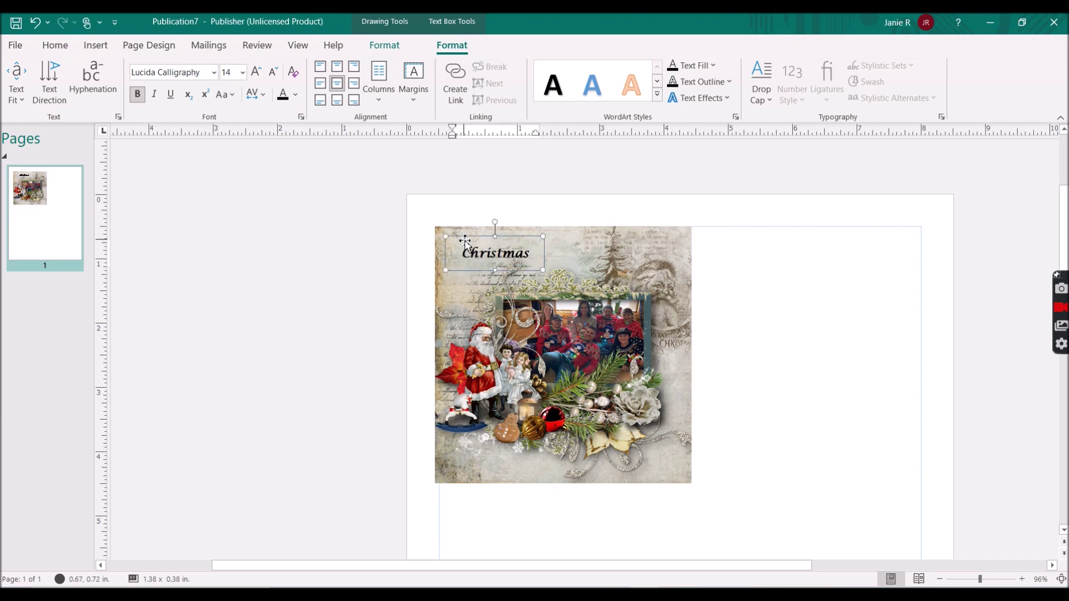
click(470, 287)
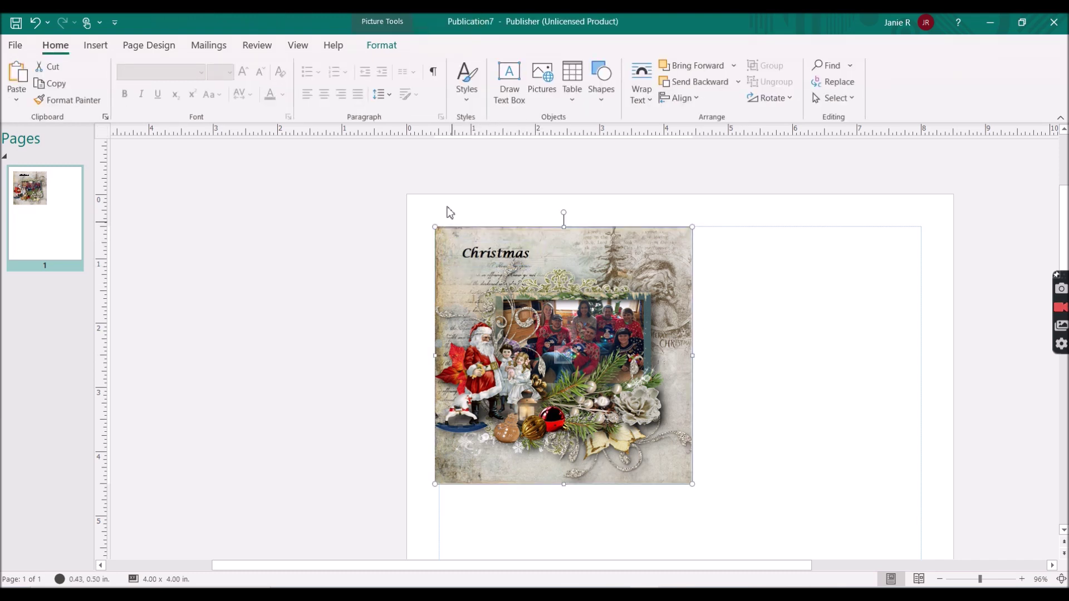
Step: Draw a text box about 0.67 x 0.33 inches in the frame picture's lower-right corner, using Lucida Calligraphy, size 14, bold
click(517, 103)
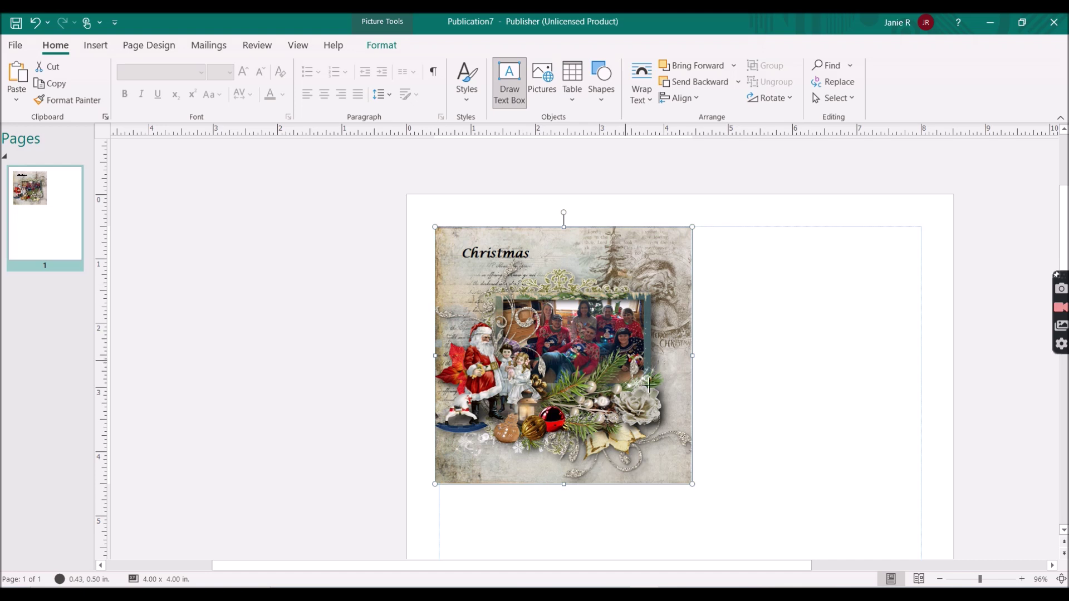
drag(635, 452, 681, 477)
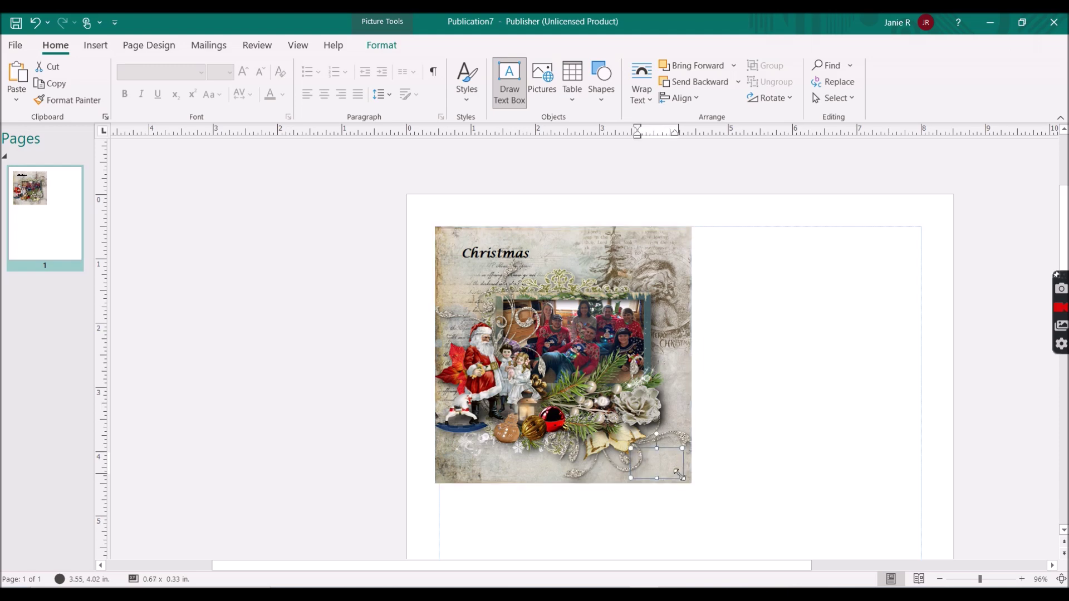
click(215, 73)
scroll(177, 227, down, 20)
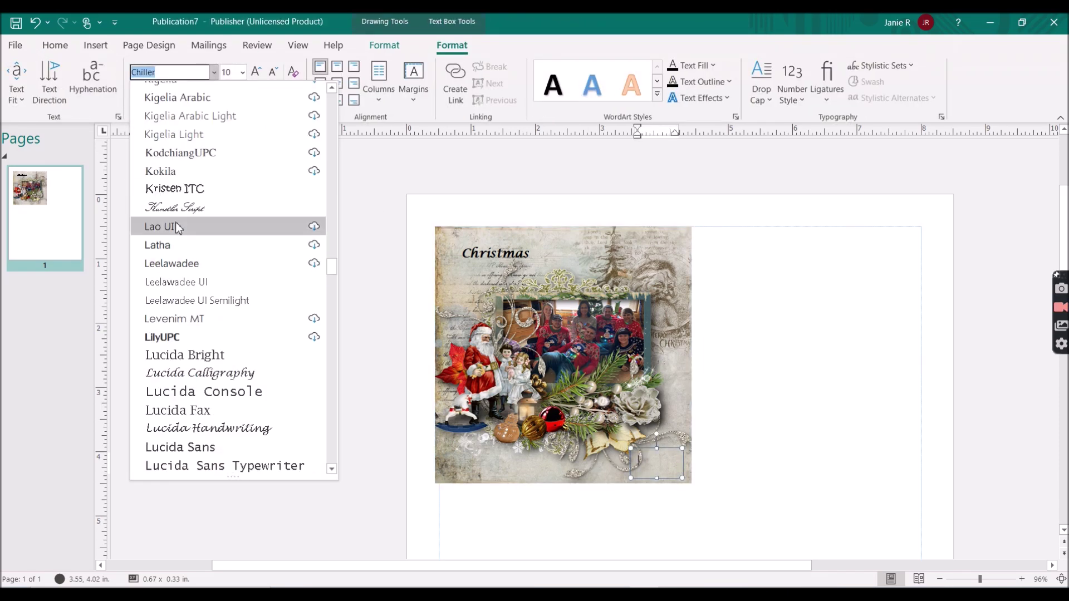
click(196, 375)
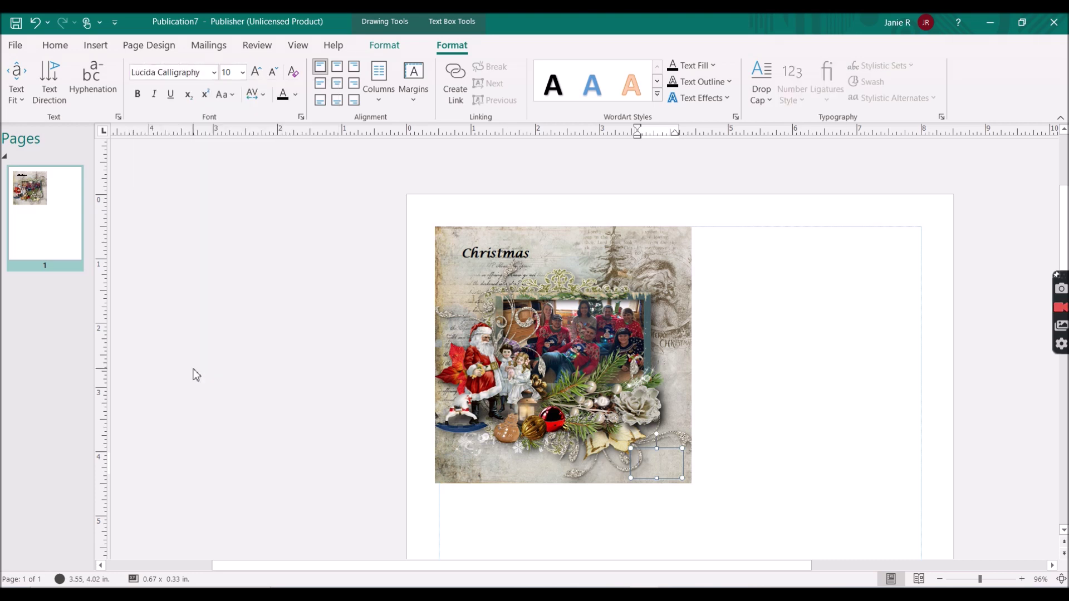
click(243, 72)
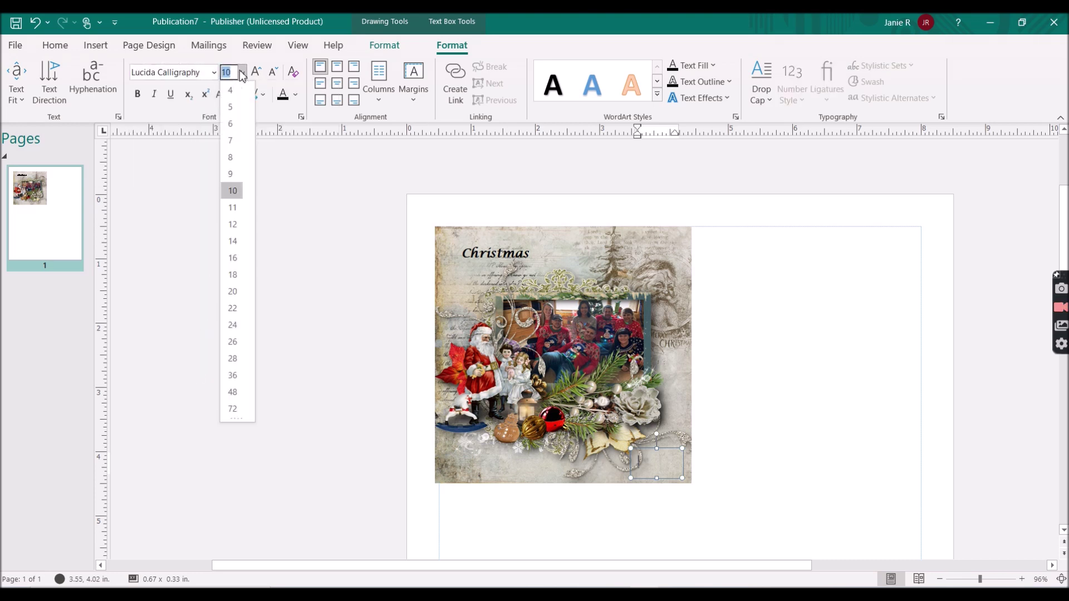
click(233, 239)
click(139, 94)
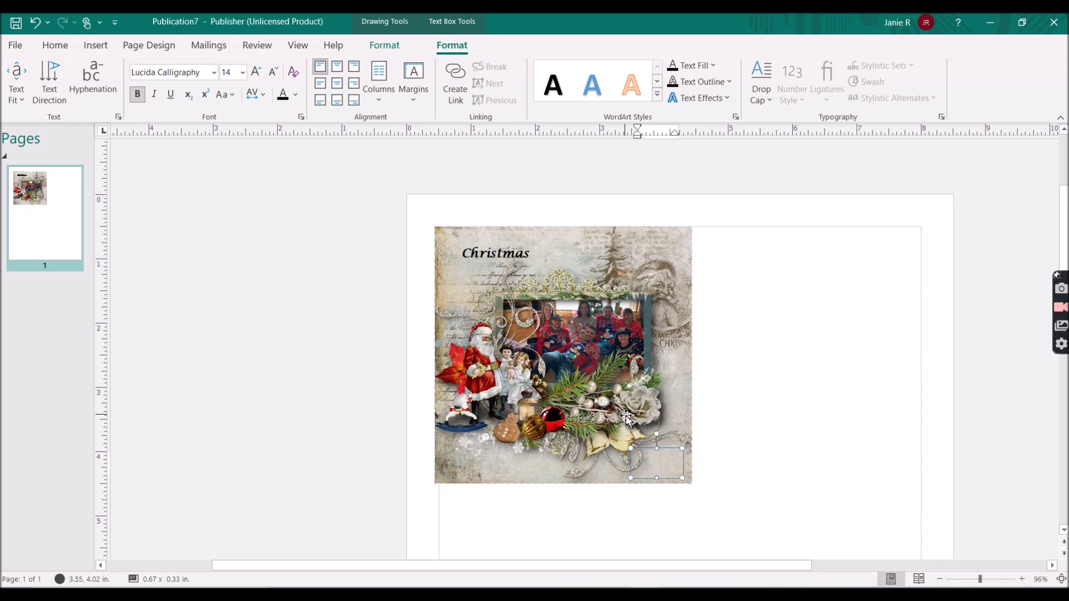
Step: Enter the year "2020" in the lower-right text box and shift the box slightly up and left on the frame picture
text(2020)
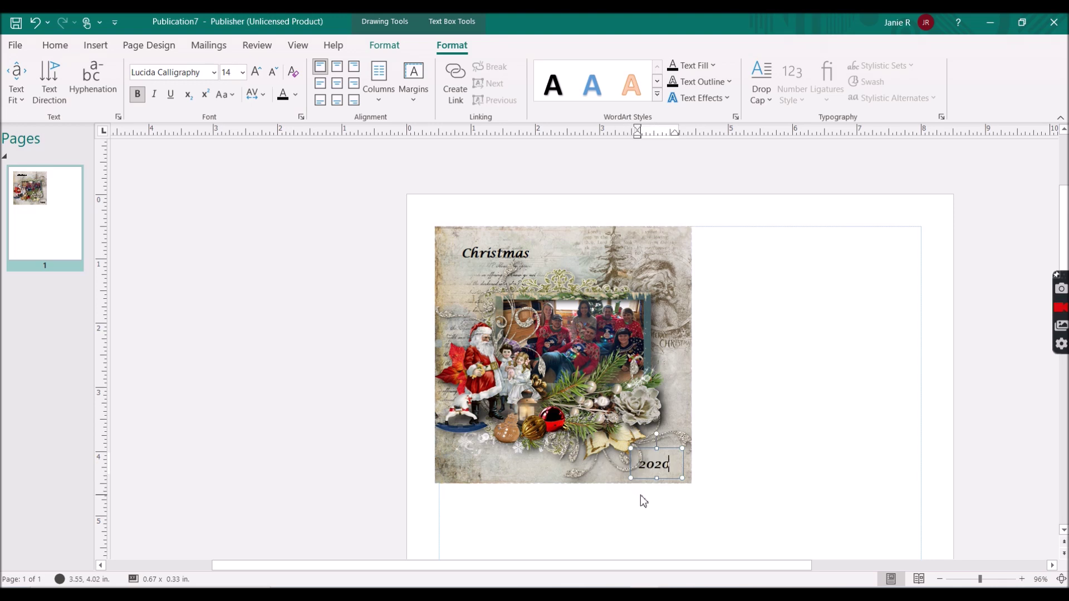
click(653, 448)
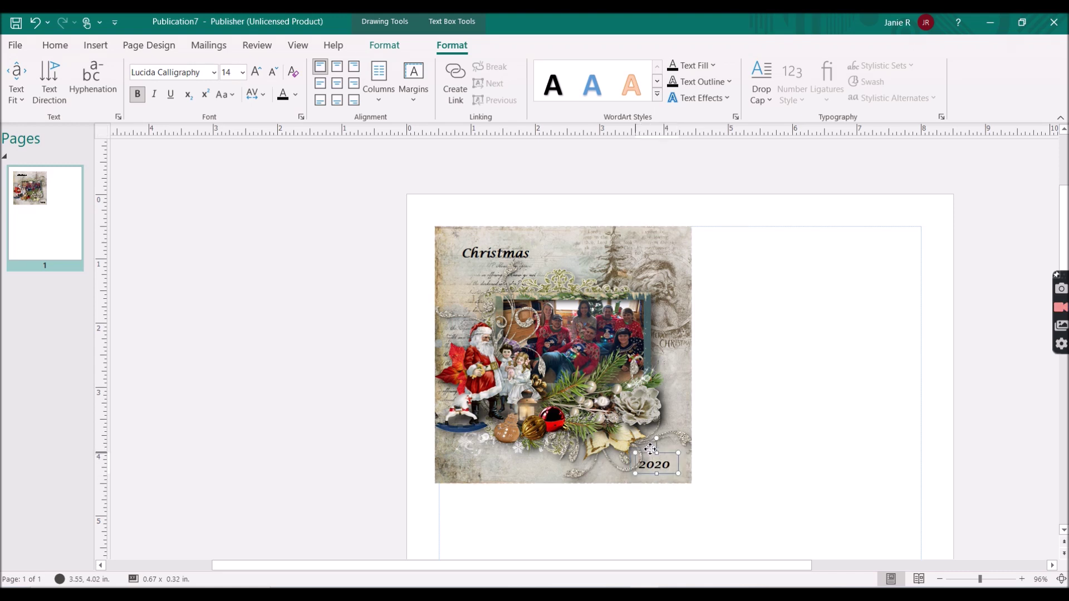
drag(650, 446, 649, 443)
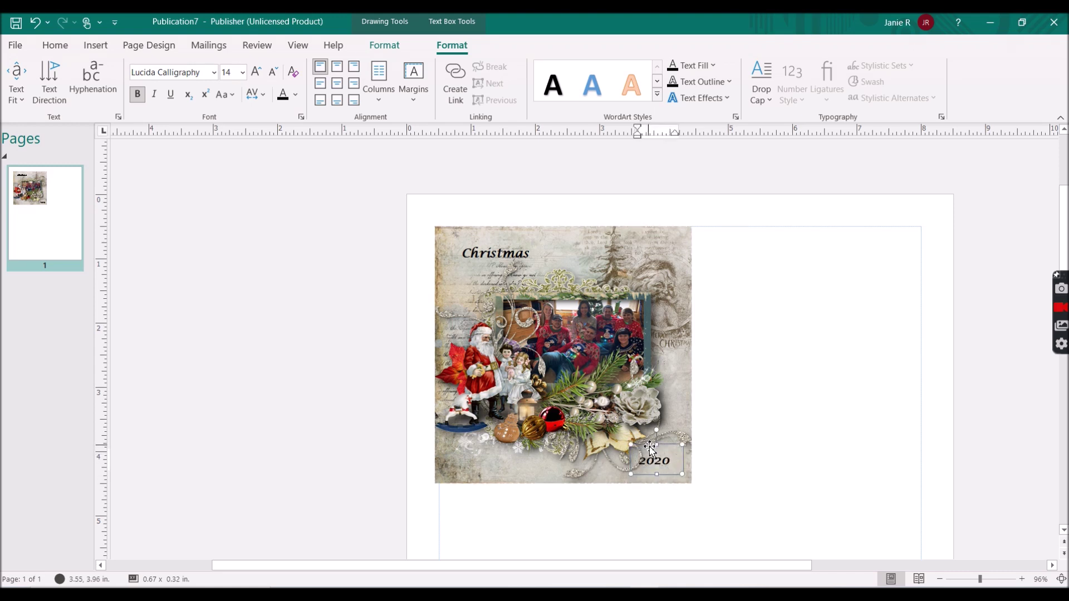
click(680, 514)
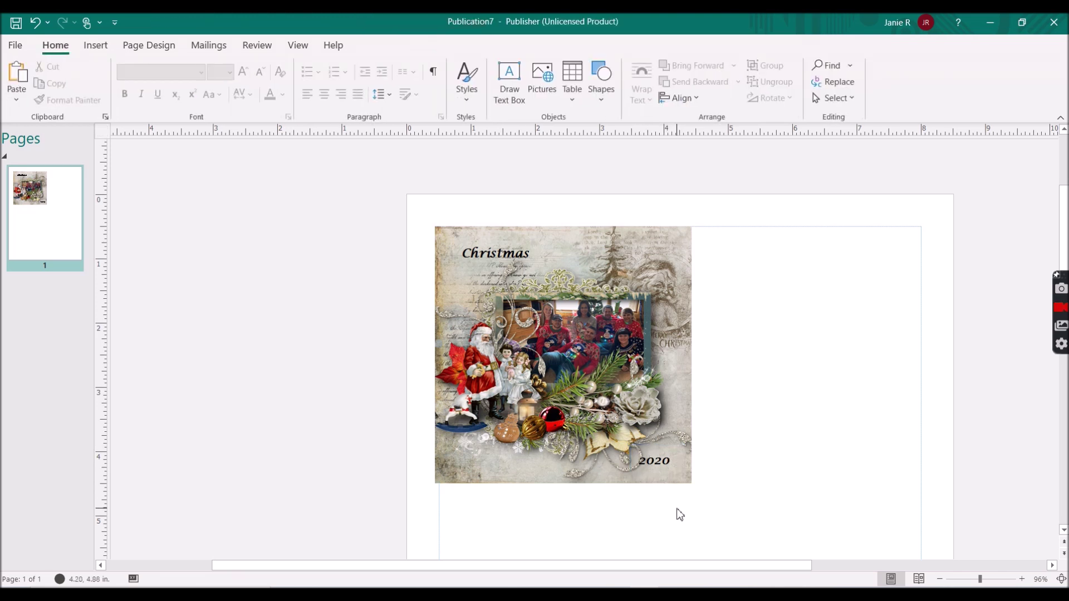
click(644, 461)
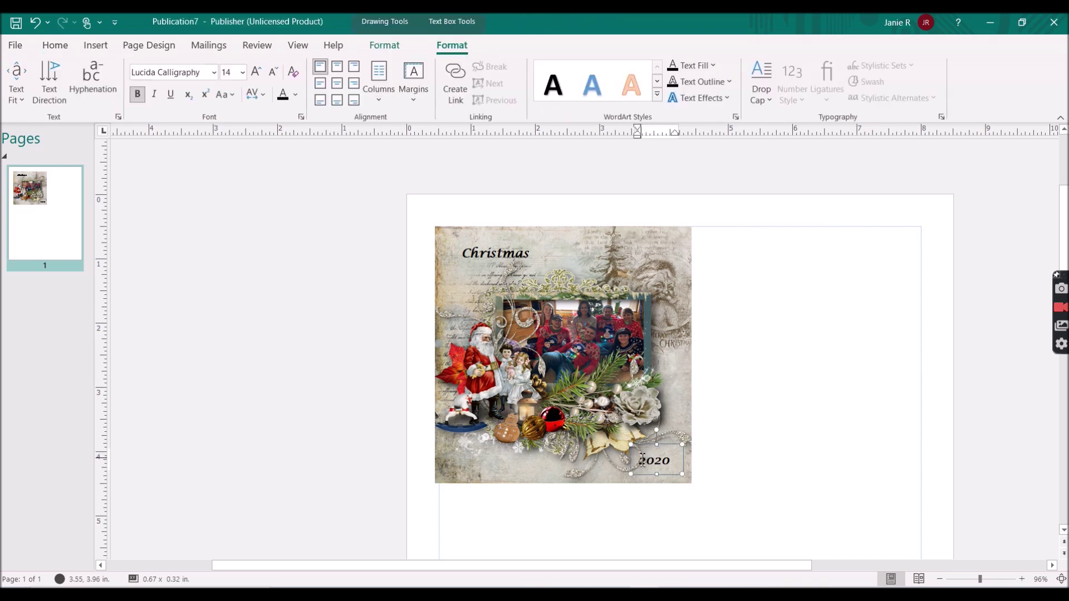
click(630, 466)
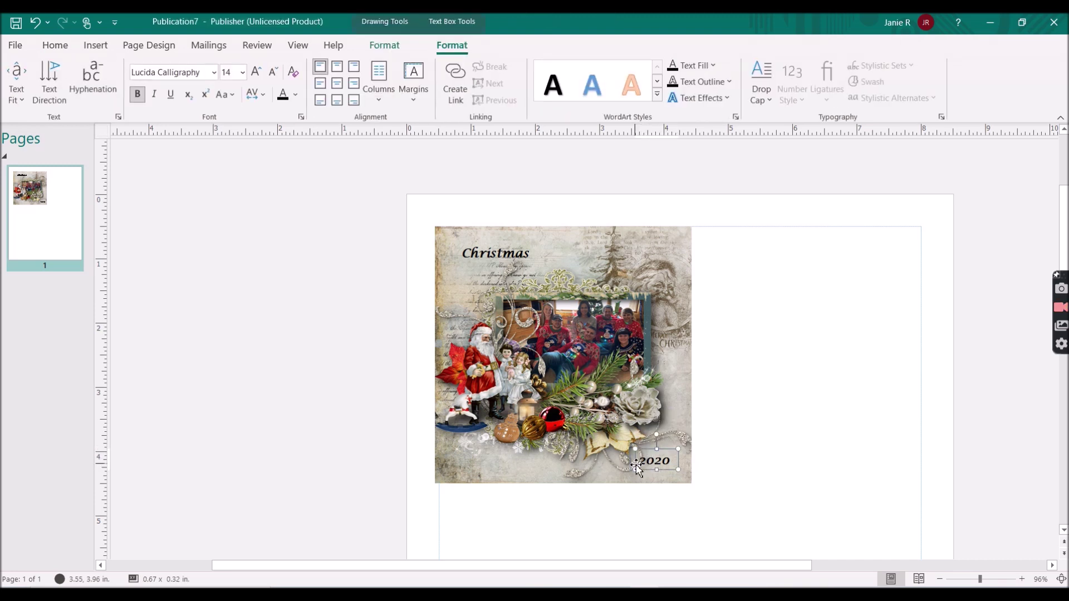
drag(635, 467, 630, 464)
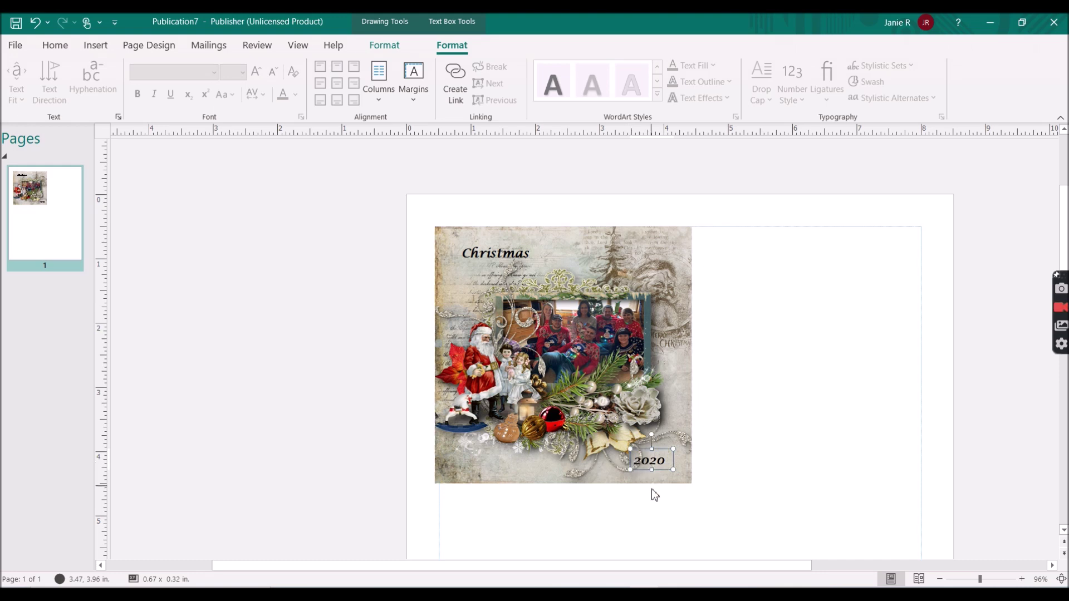
click(657, 503)
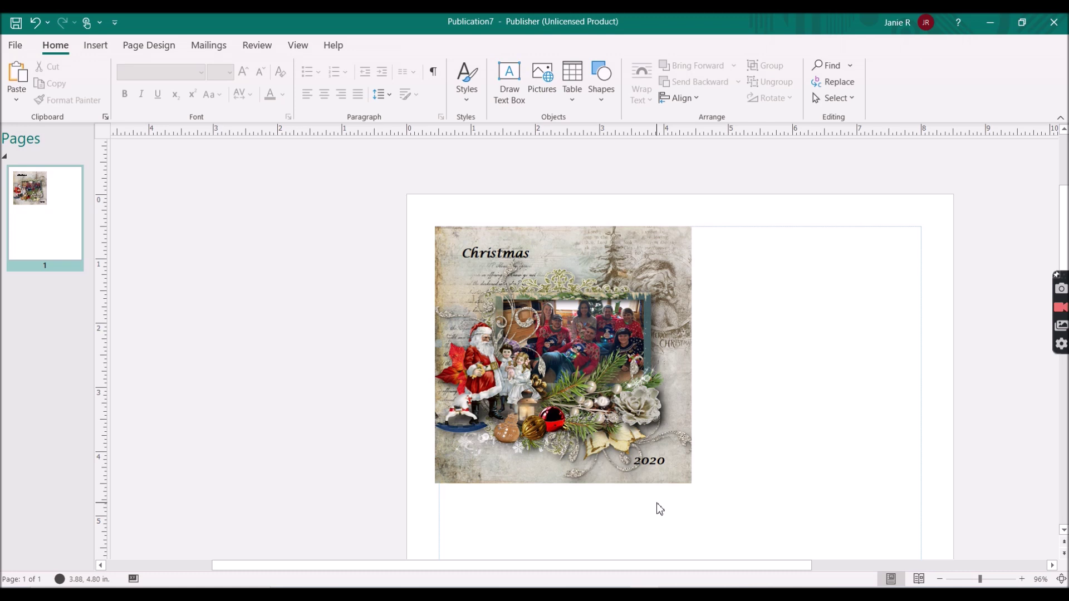
Step: Select all objects on the page and group the frame, photo and both text boxes into one object
click(854, 99)
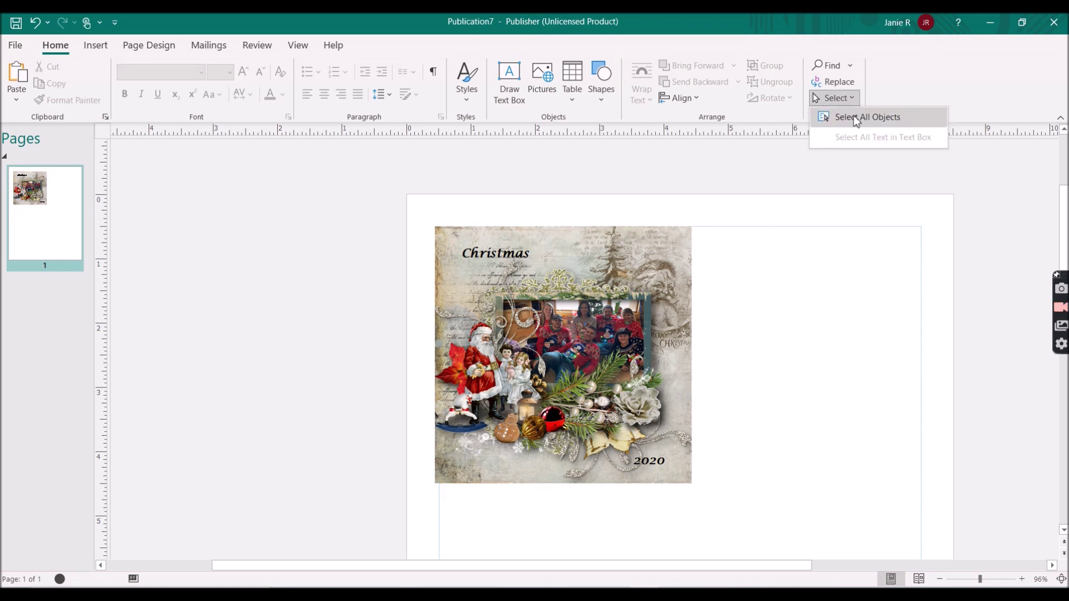
click(855, 118)
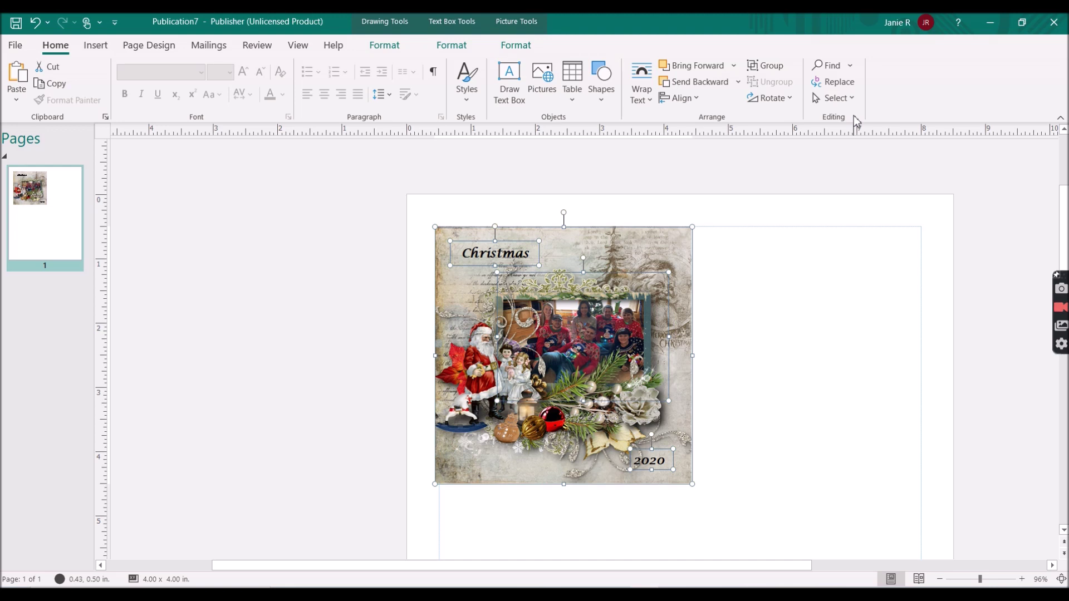
click(769, 68)
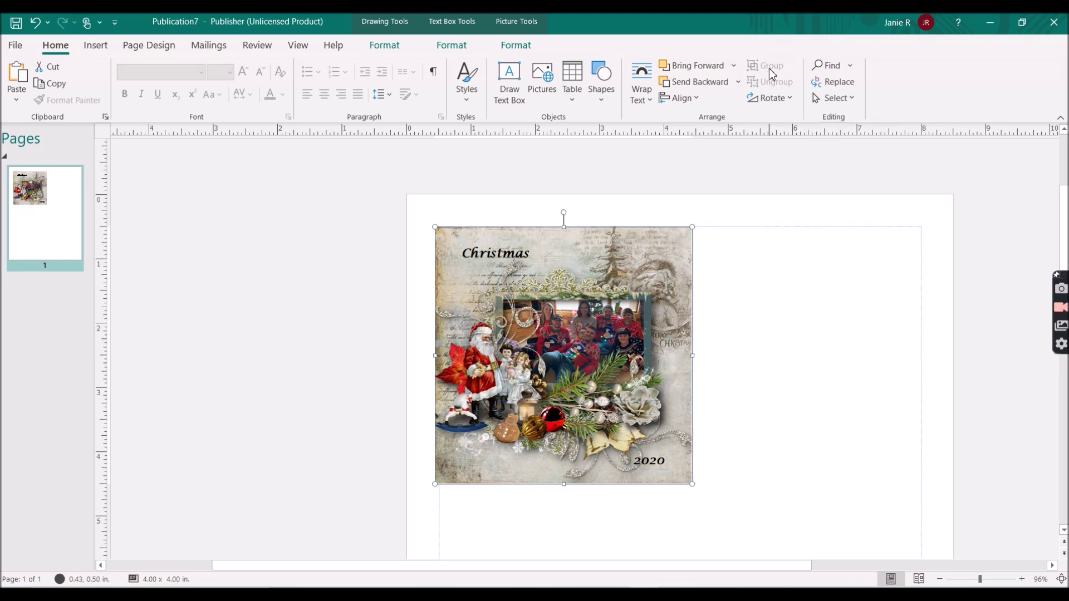